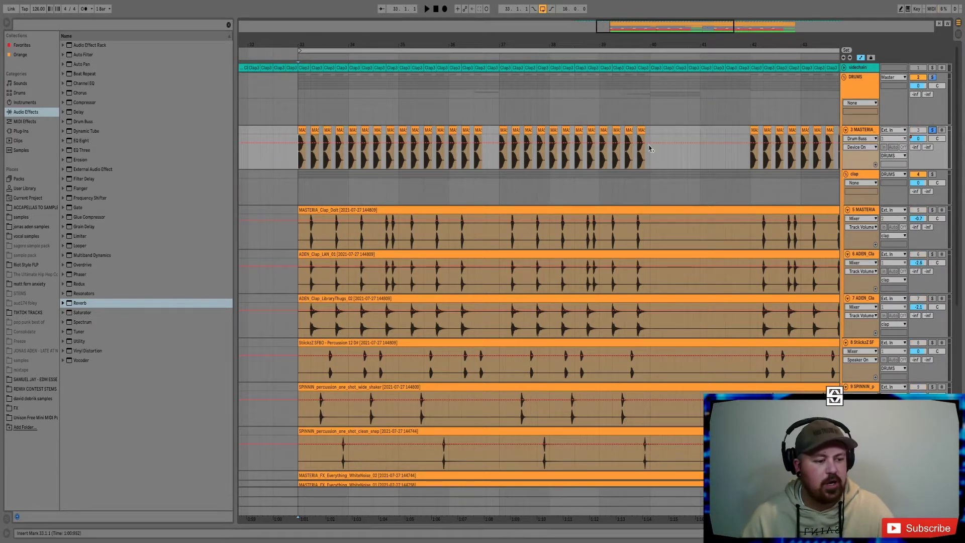
- Audition the soloed kick on track 3 and expand the EQ Eight, Drum Buss and DC1A3 devices in its chain
key(space)
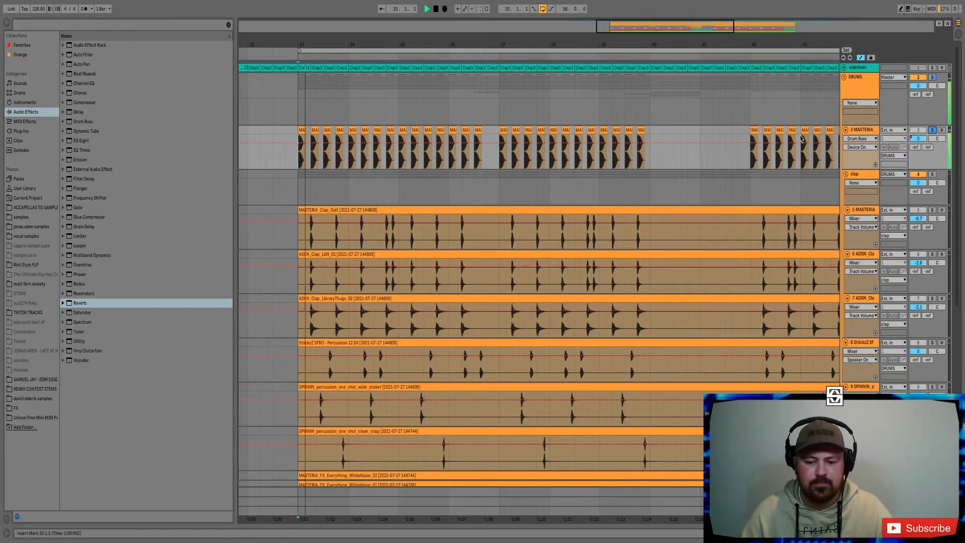
double_click(865, 132)
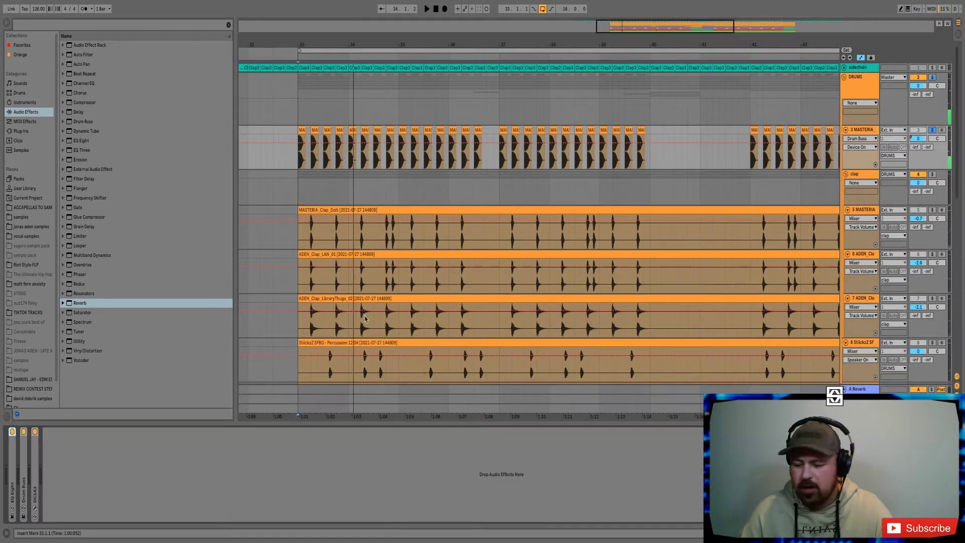
double_click(11, 469)
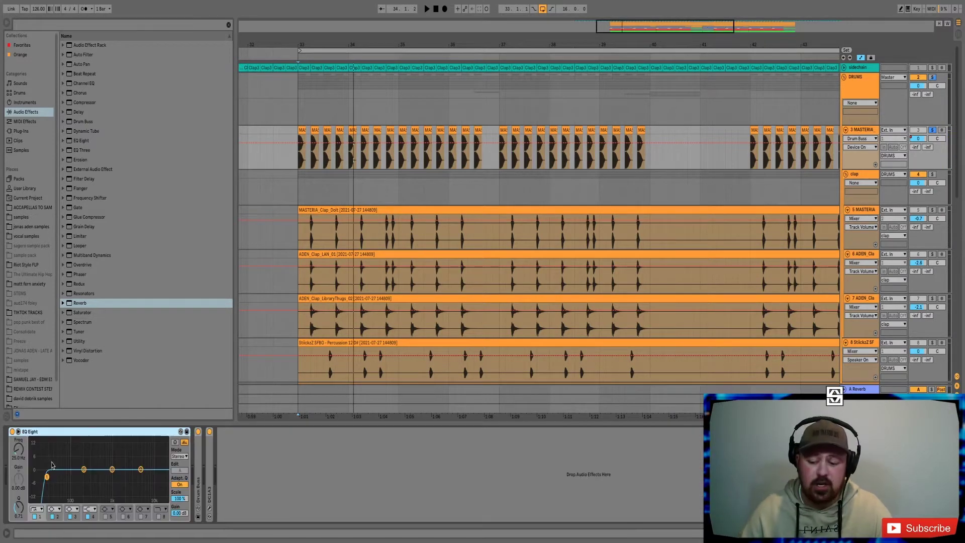
double_click(196, 478)
double_click(300, 478)
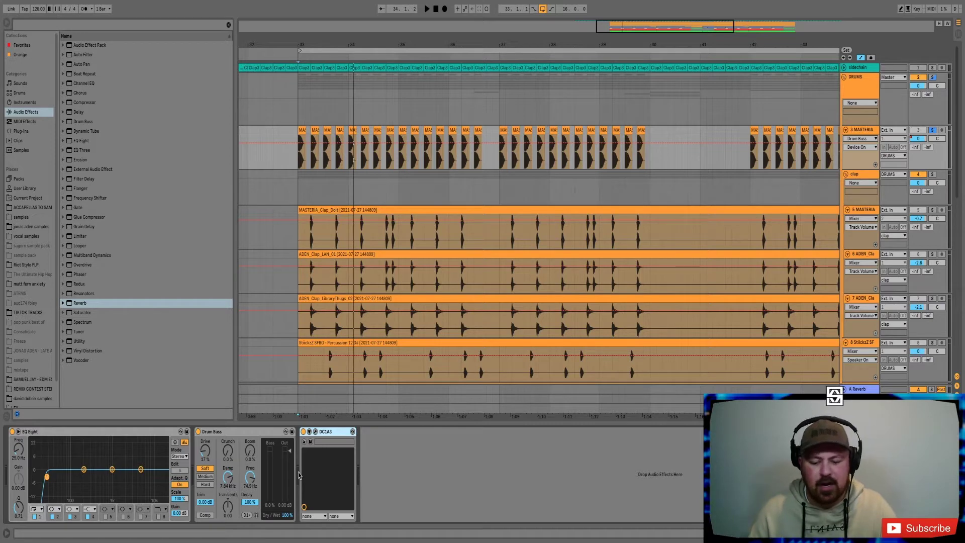
- Solo the clap group and audition its layered claps from the start of the clips at bar 33
click(305, 224)
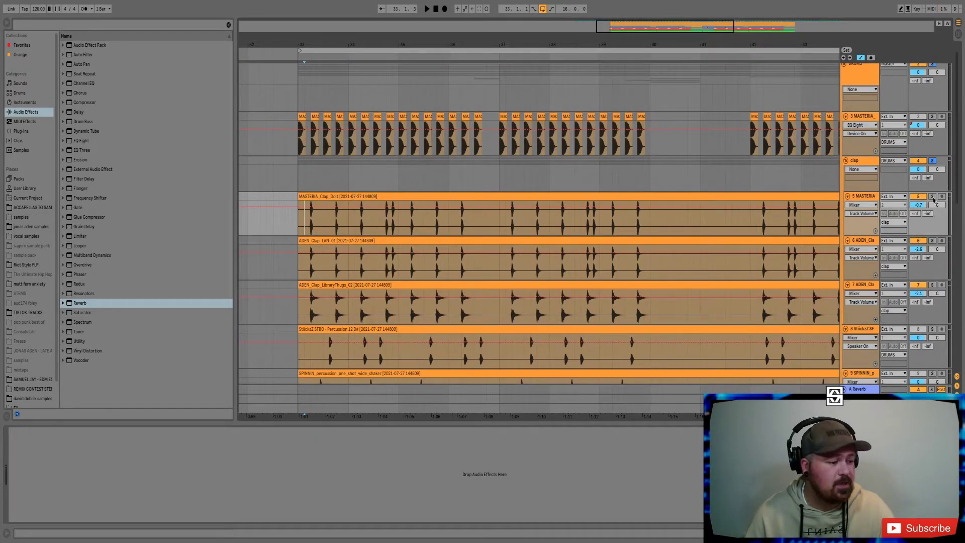
key(space)
click(933, 161)
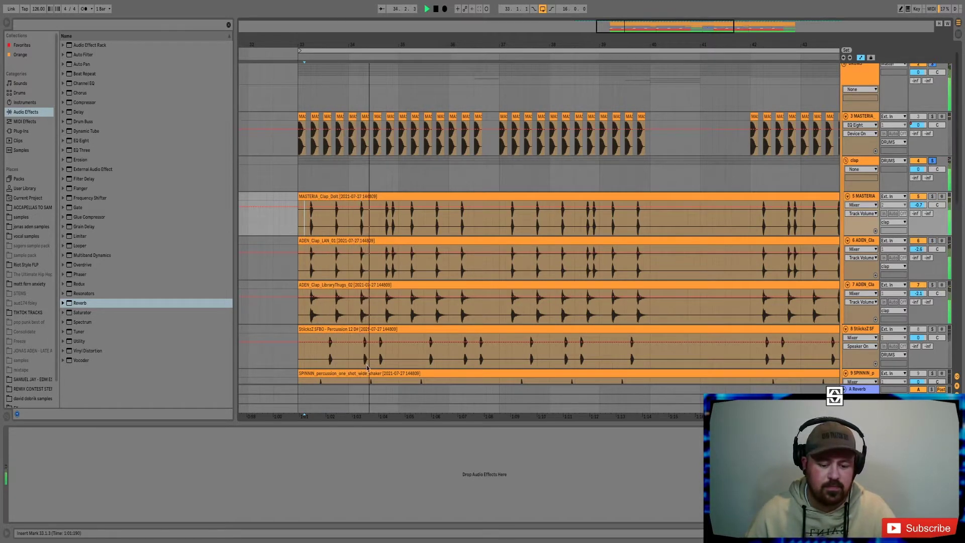
key(space)
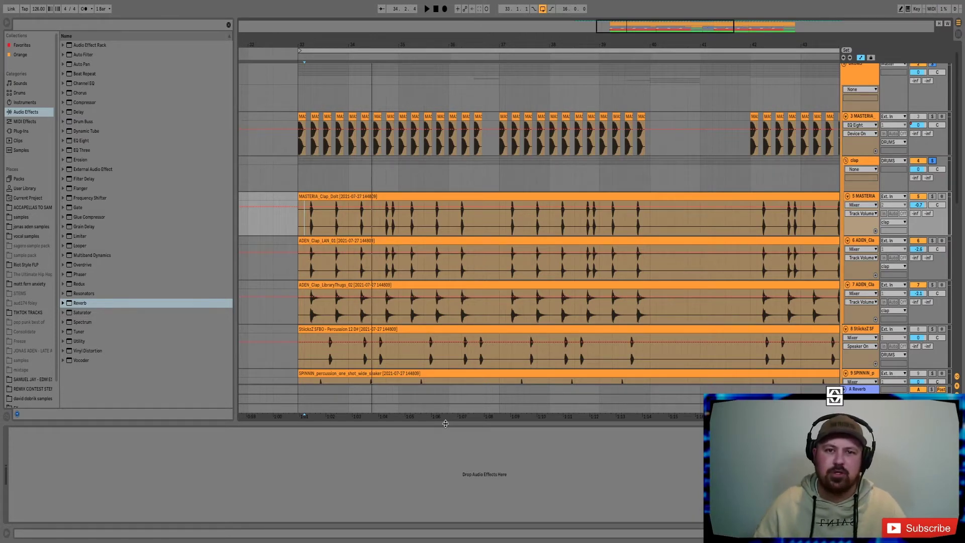
- Audition the soloed percussion and white noise layers, plus the two drum fill loops on track 14
scroll(386, 257, down, 5)
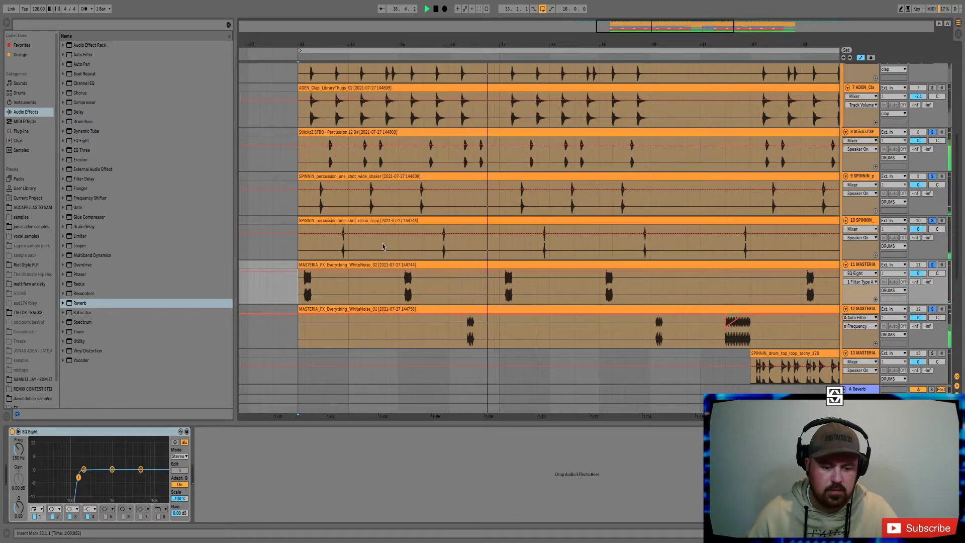
scroll(847, 265, down, 5)
click(847, 265)
key(space)
key(space)
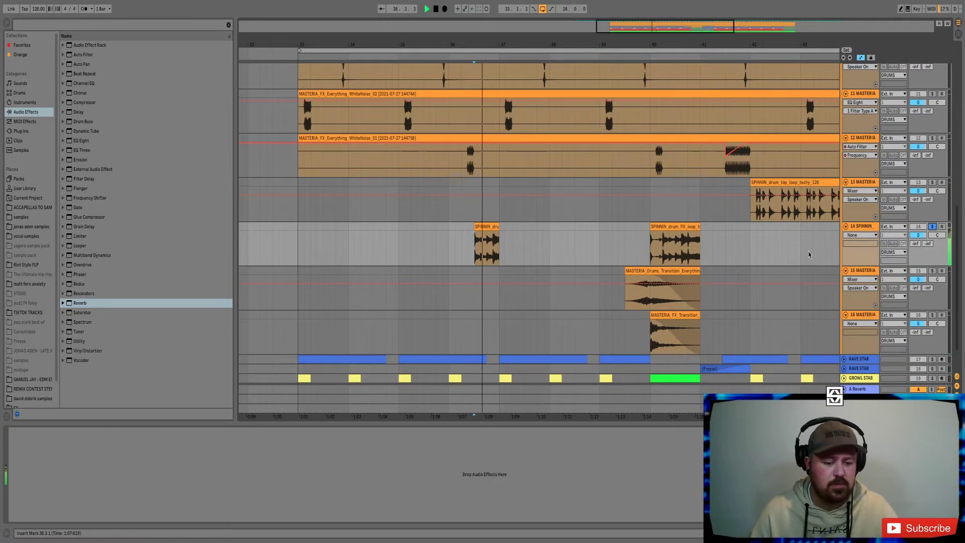
click(652, 256)
key(space)
key(space)
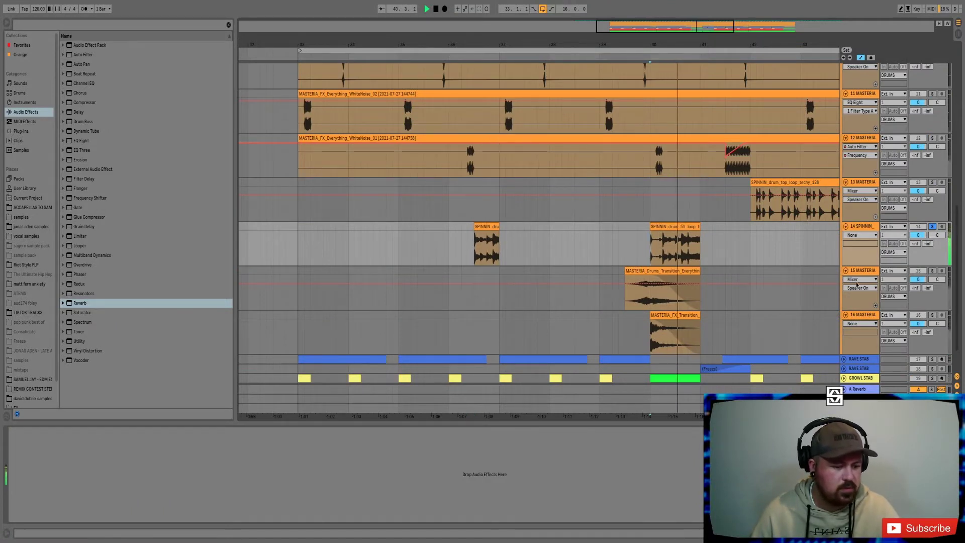
- Solo the transition tracks 15 and 16 one at a time and audition each around bar 40
click(932, 271)
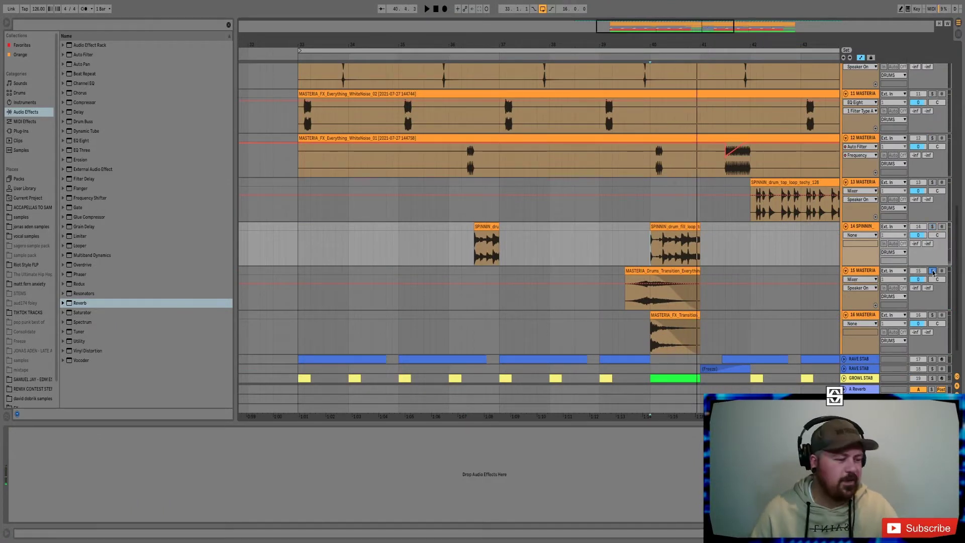
key(space)
click(934, 317)
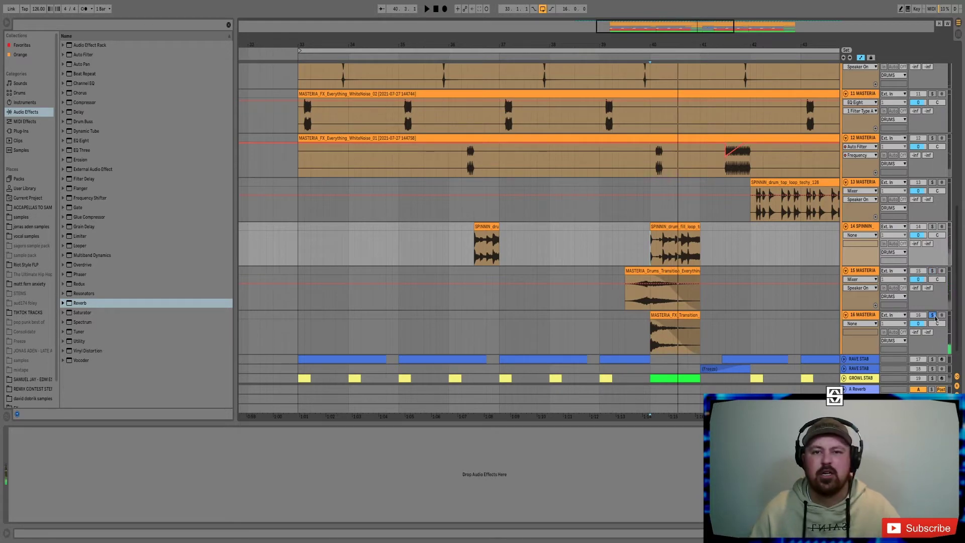
key(space)
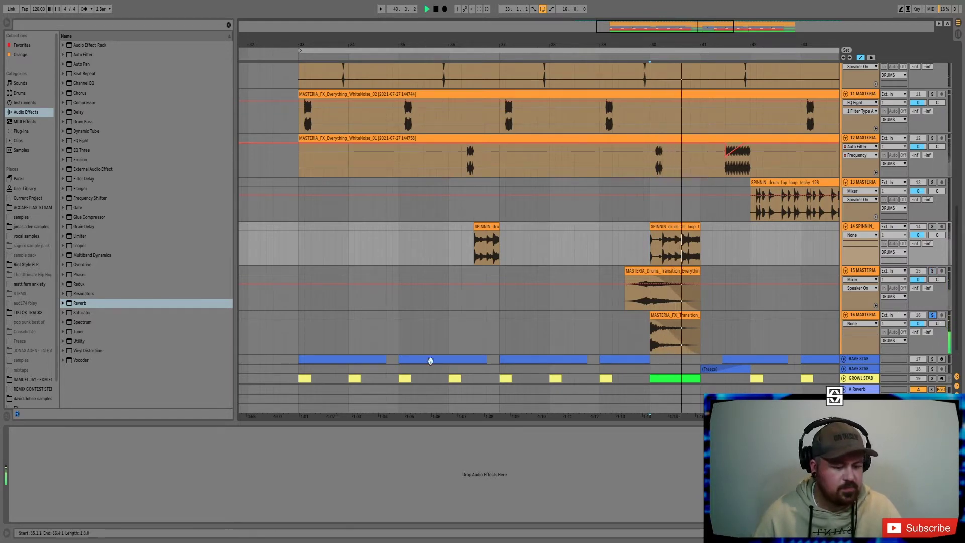
key(space)
- Show the notes of the first bass clip on 21 Serum and play that bass layer soloed
scroll(409, 290, up, 8)
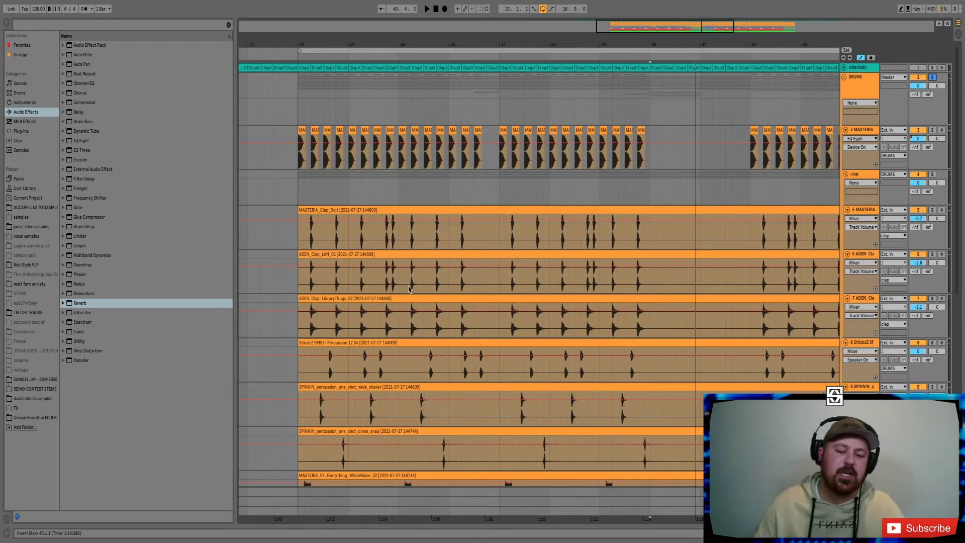
scroll(410, 291, down, 4)
click(381, 128)
key(space)
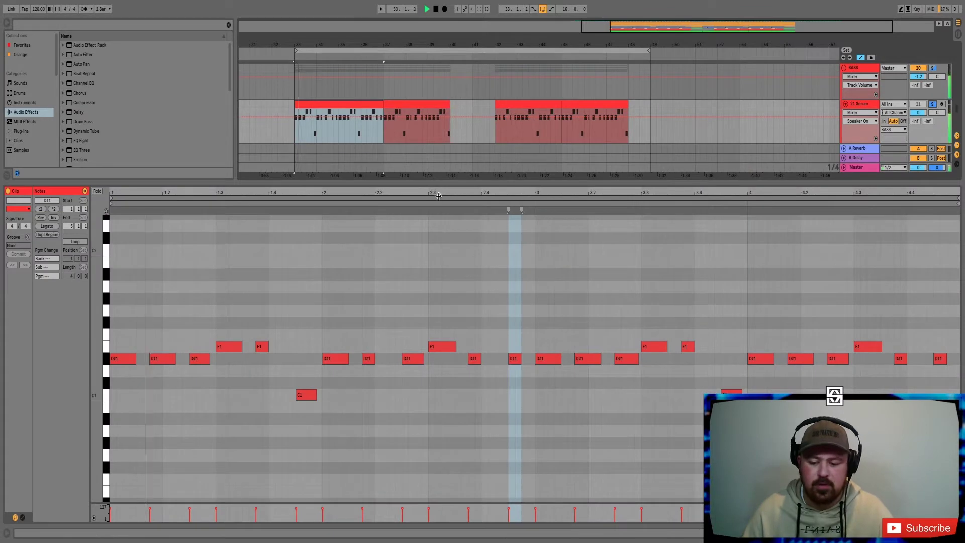
- Audition the remaining bass layers, 22 Spire, 23 Serum and 24 Serum, one at a time
scroll(769, 106, down, 3)
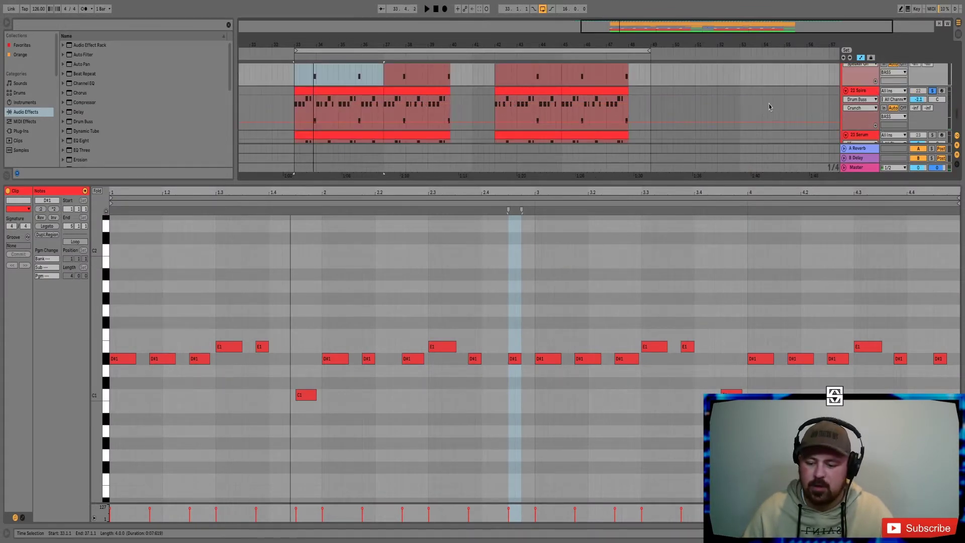
scroll(738, 106, down, 2)
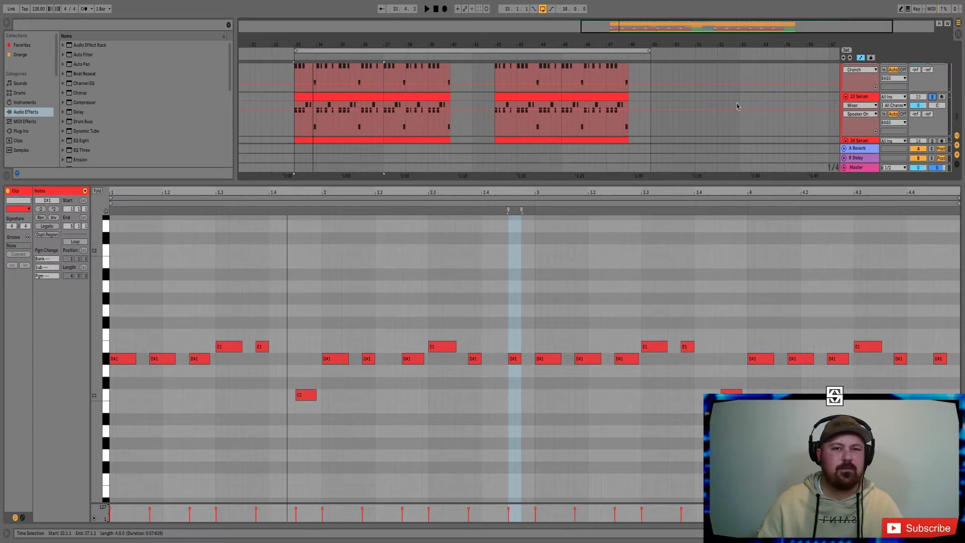
key(space)
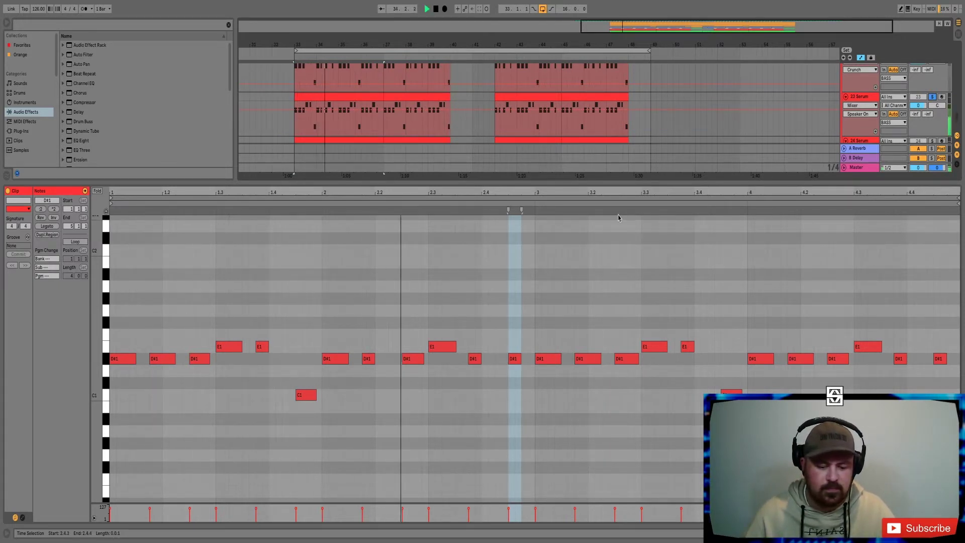
key(space)
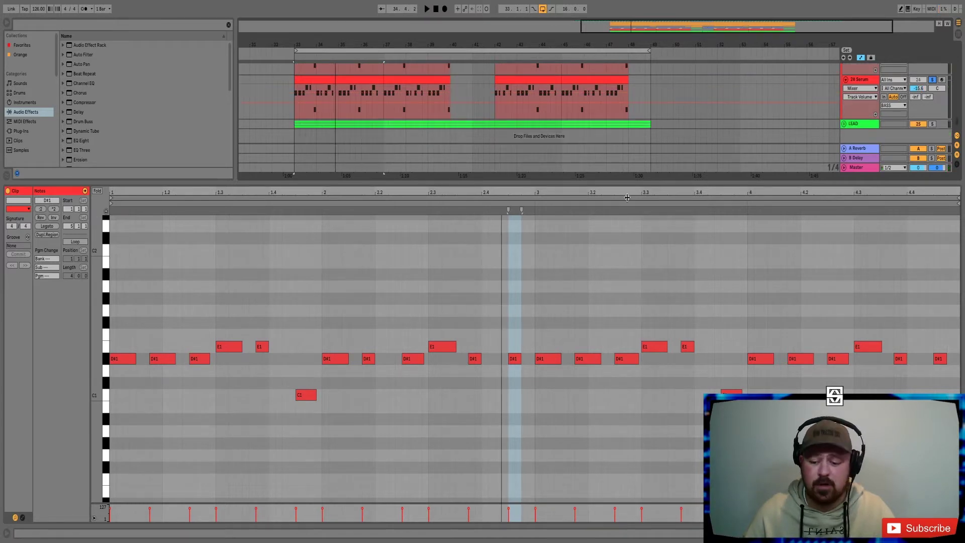
key(space)
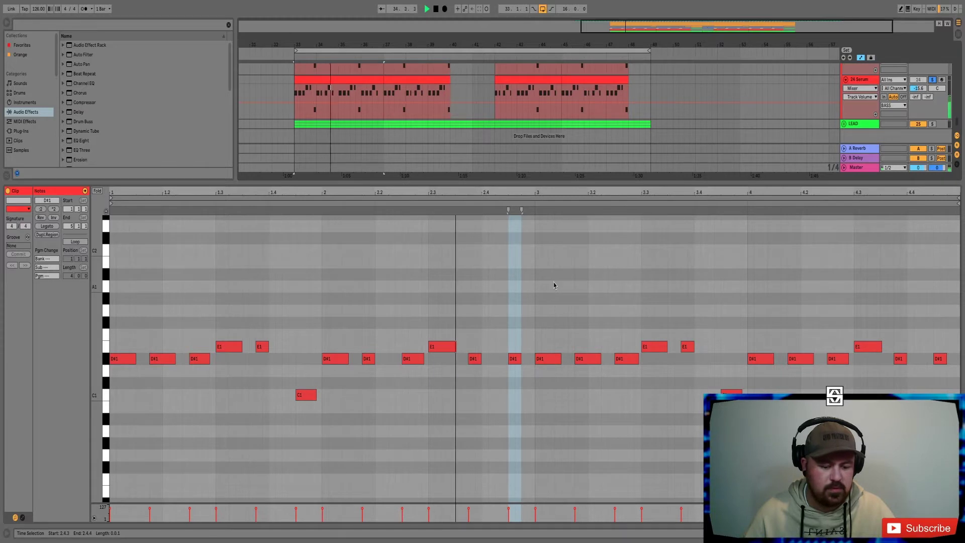
key(space)
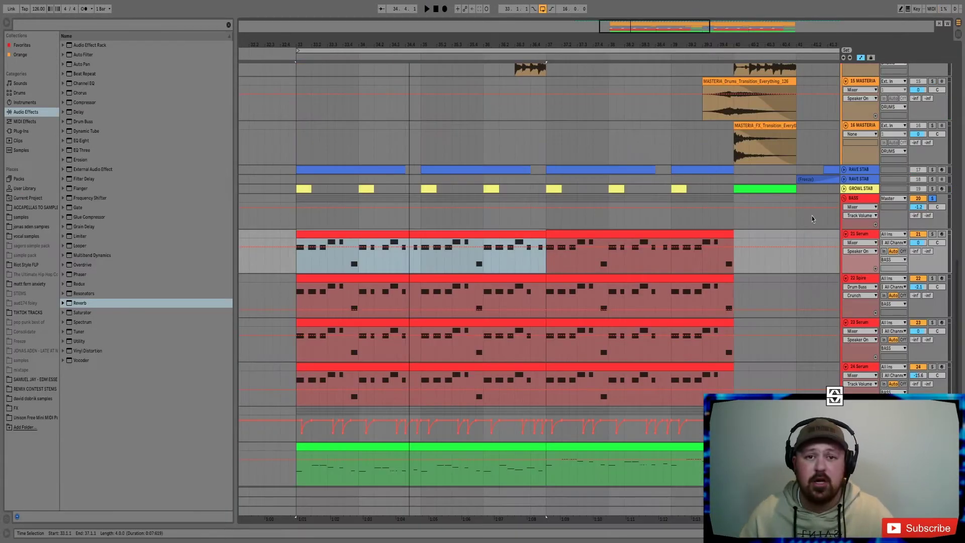
- Audition the soloed BASS group with all its layers, and again together with the DRUMS group
key(space)
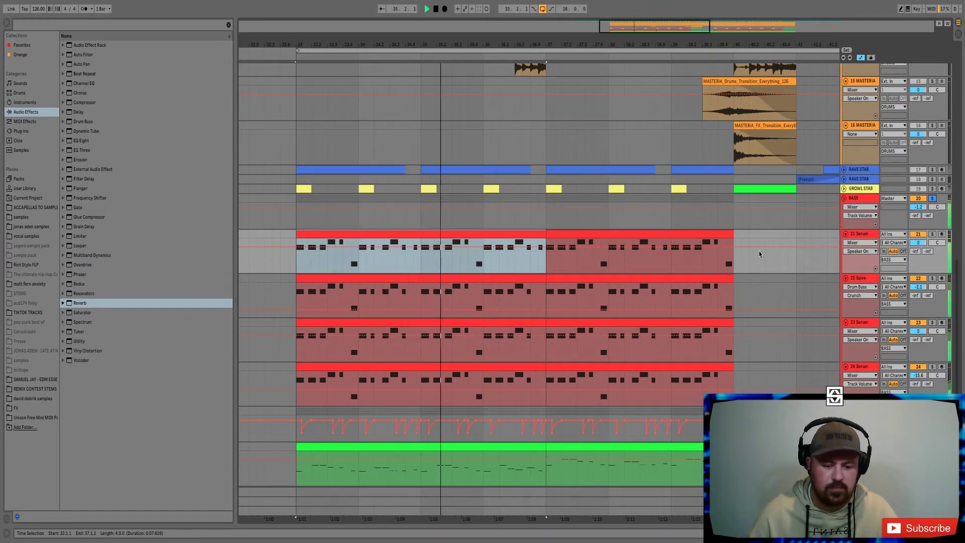
key(space)
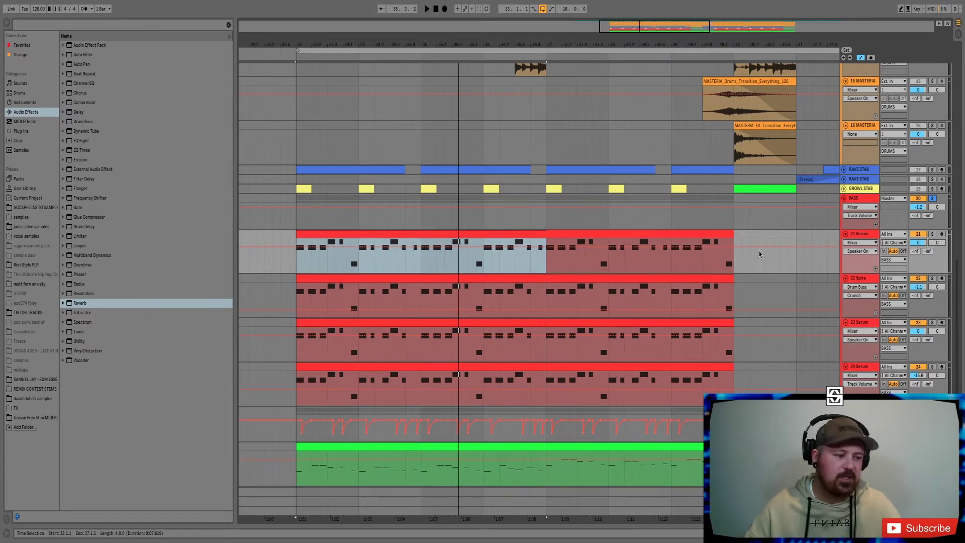
scroll(777, 243, up, 12)
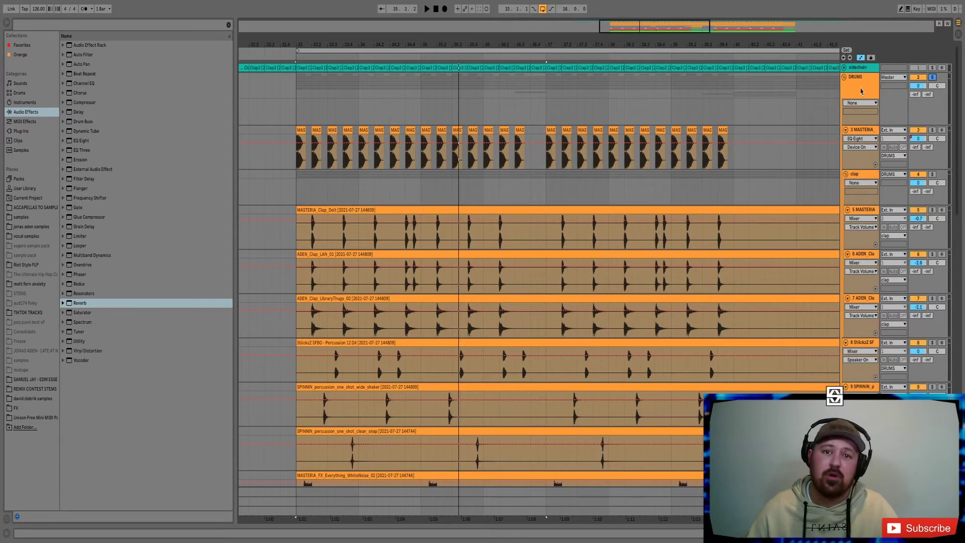
scroll(619, 231, down, 12)
key(space)
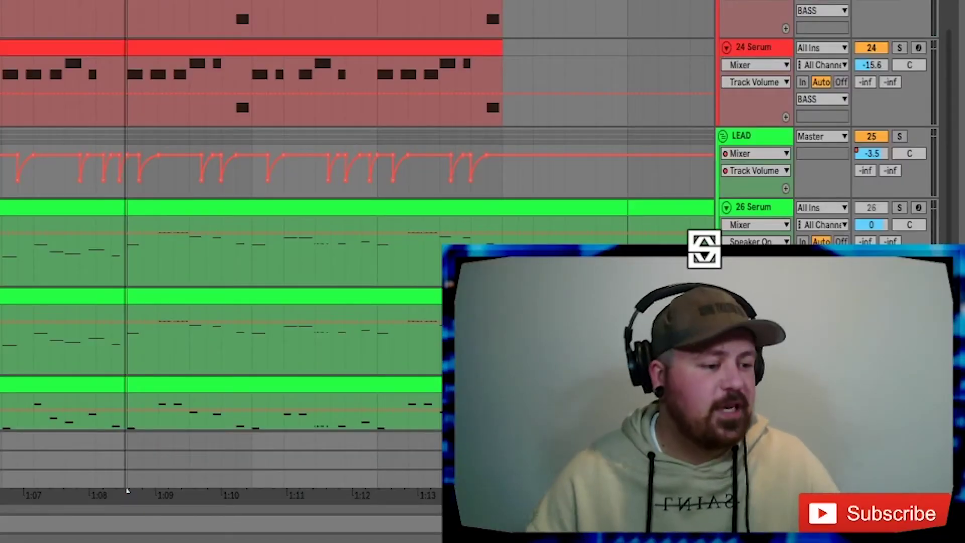
- Show the notes of the first lead clip on 26 Serum and audition the layers 26, 27 and 28 Serum separately and as the LEAD group
drag(128, 490, 128, 285)
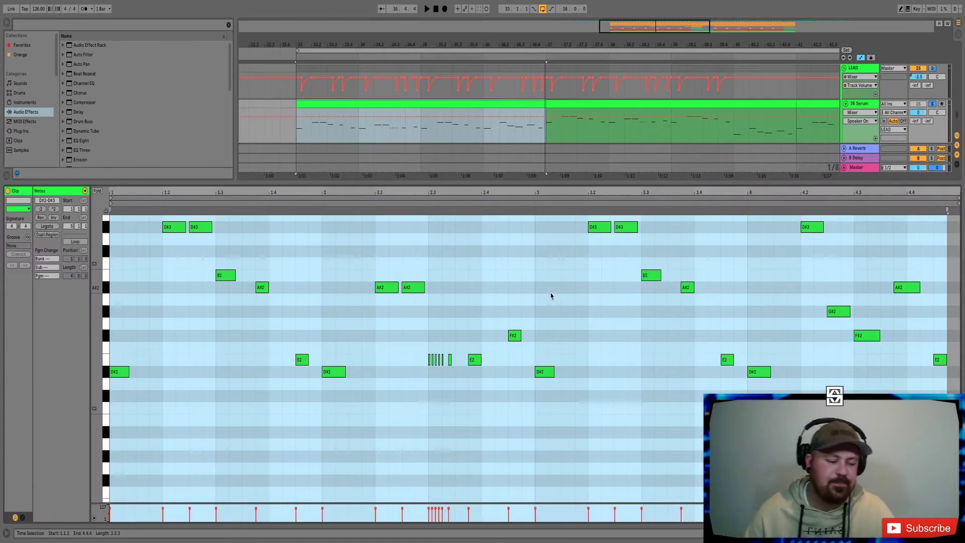
key(space)
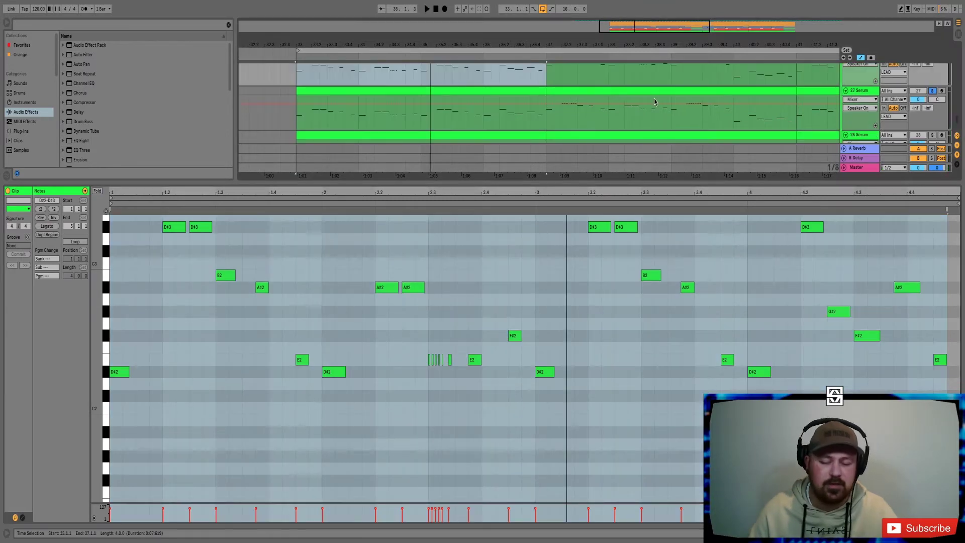
key(space)
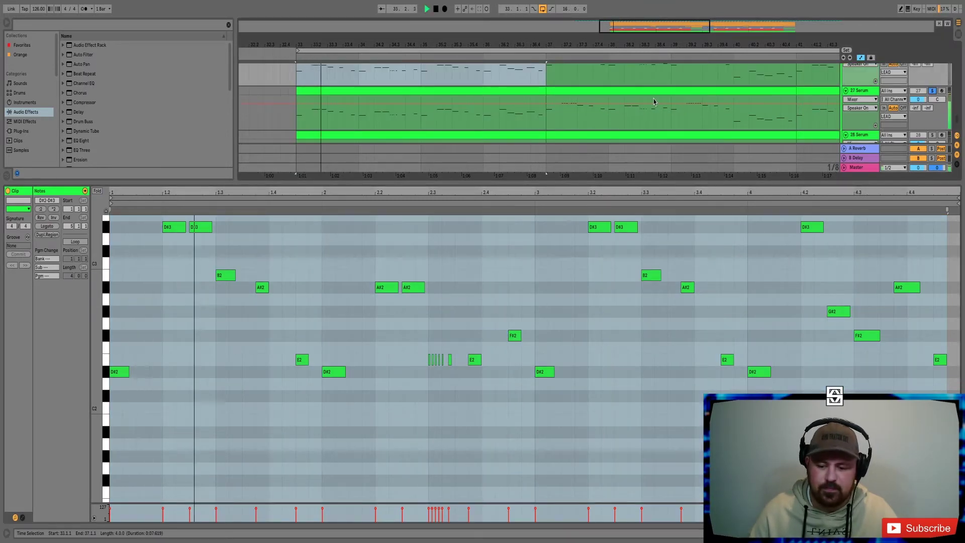
scroll(726, 111, down, 2)
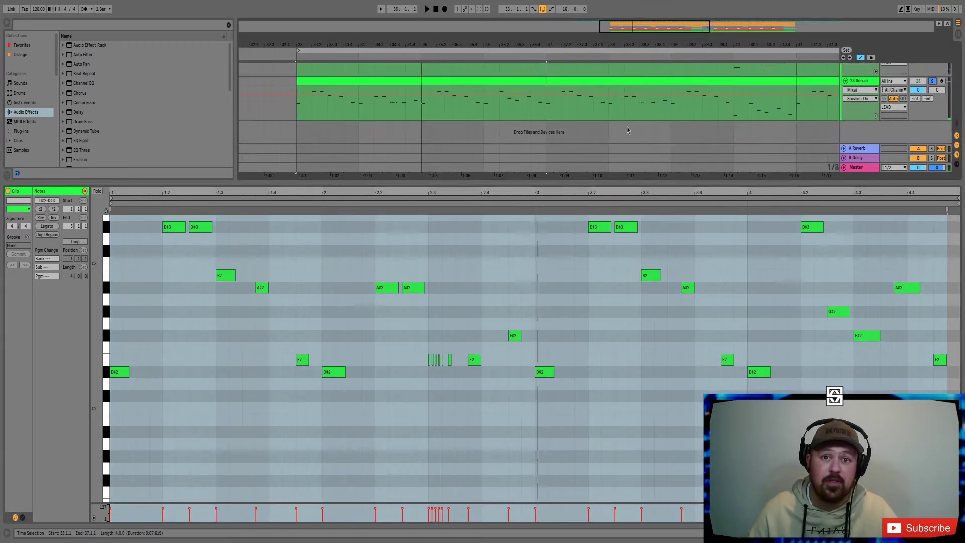
key(space)
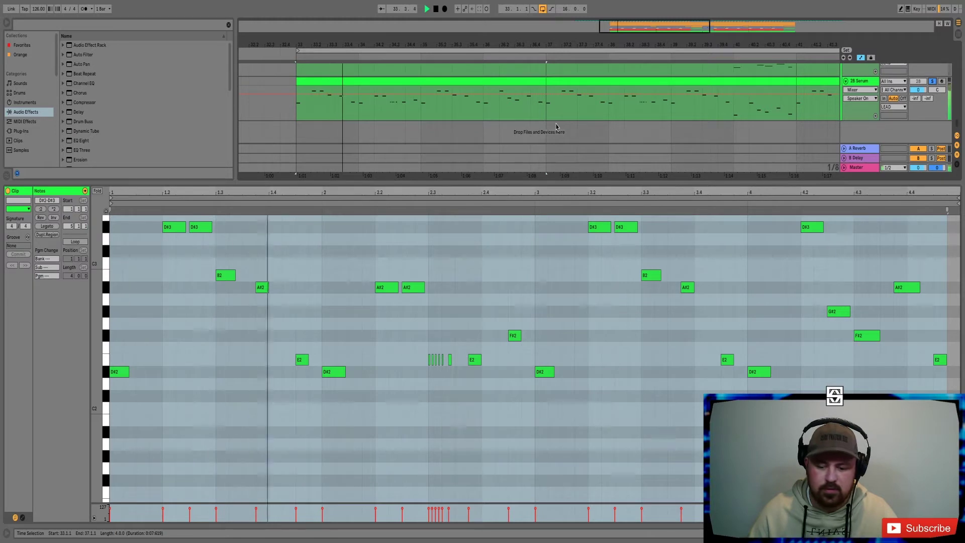
click(472, 335)
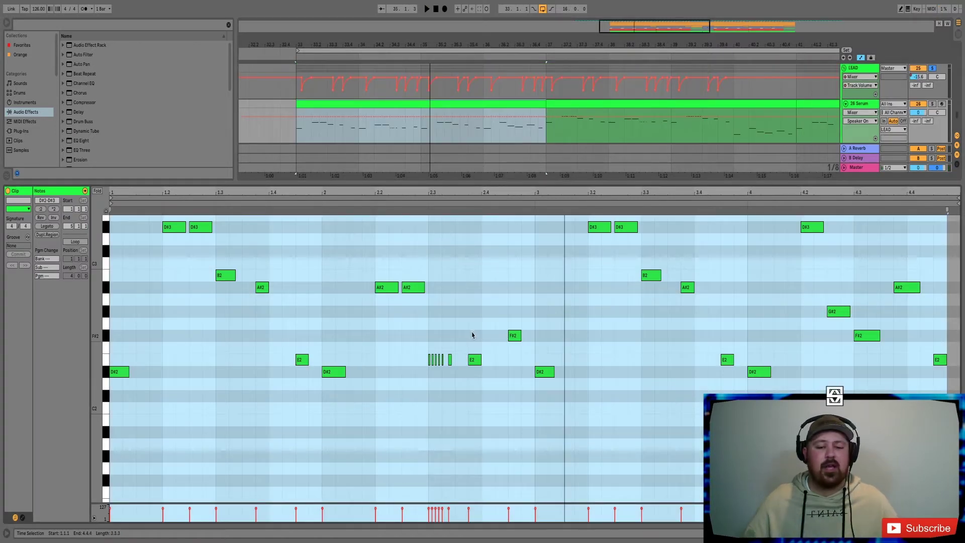
key(space)
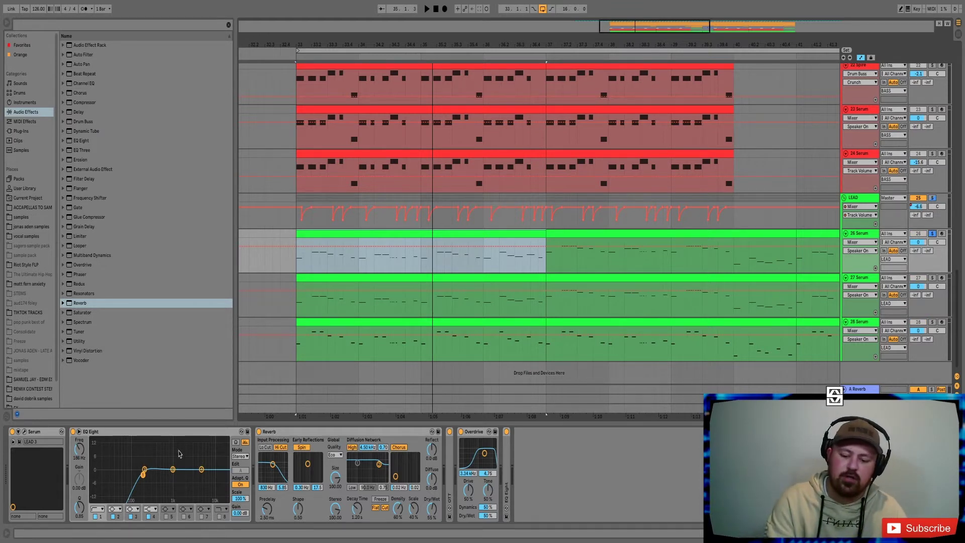
- Expand OTT and the last EQ Eight in the 26 Serum device chain, and show the device chain of 27 Serum
double_click(445, 472)
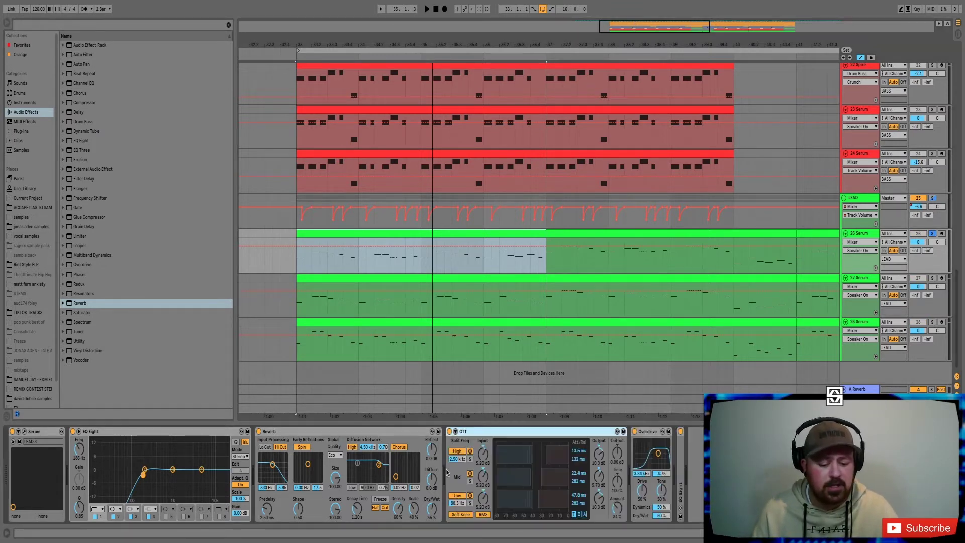
double_click(680, 467)
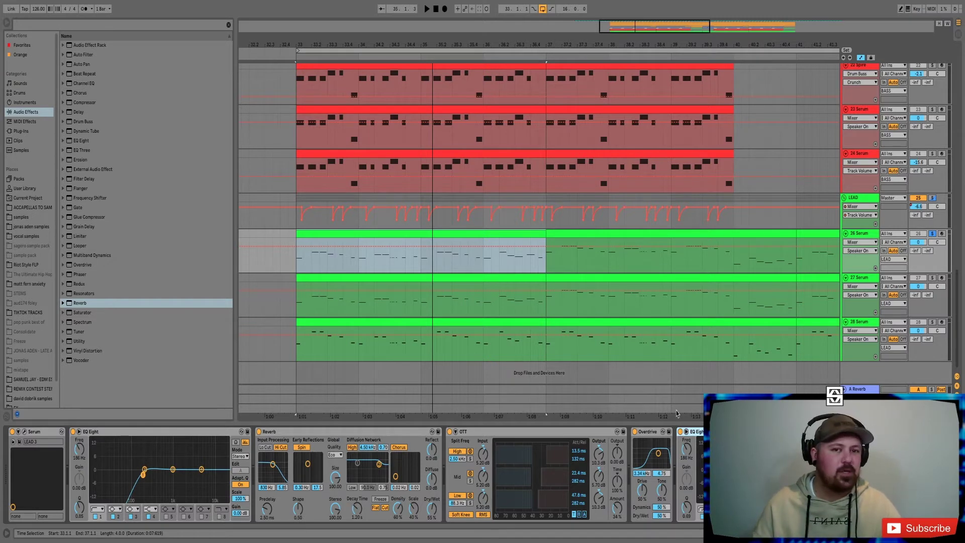
click(860, 278)
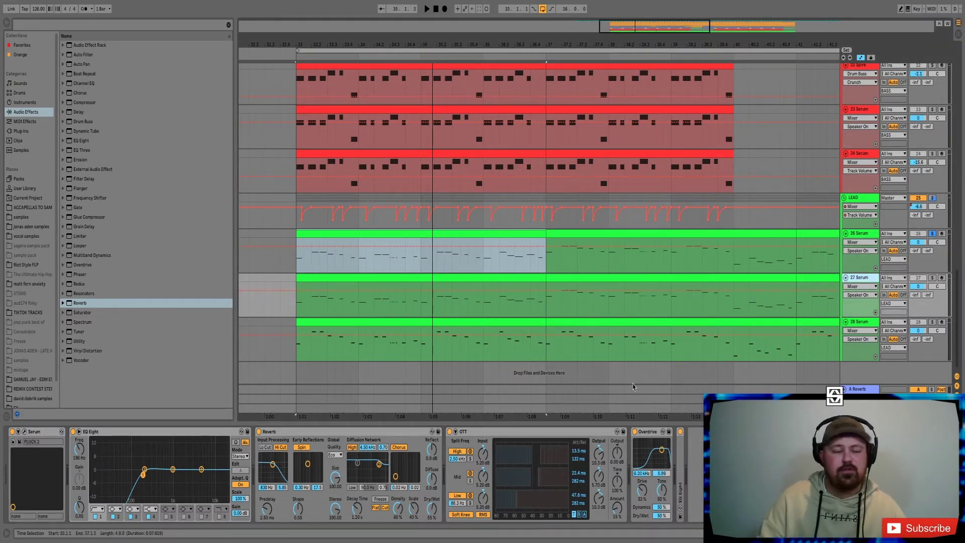
- Show the device chain of 28 Serum, and the LEAD group's Auto Filter and track volume automation
click(859, 324)
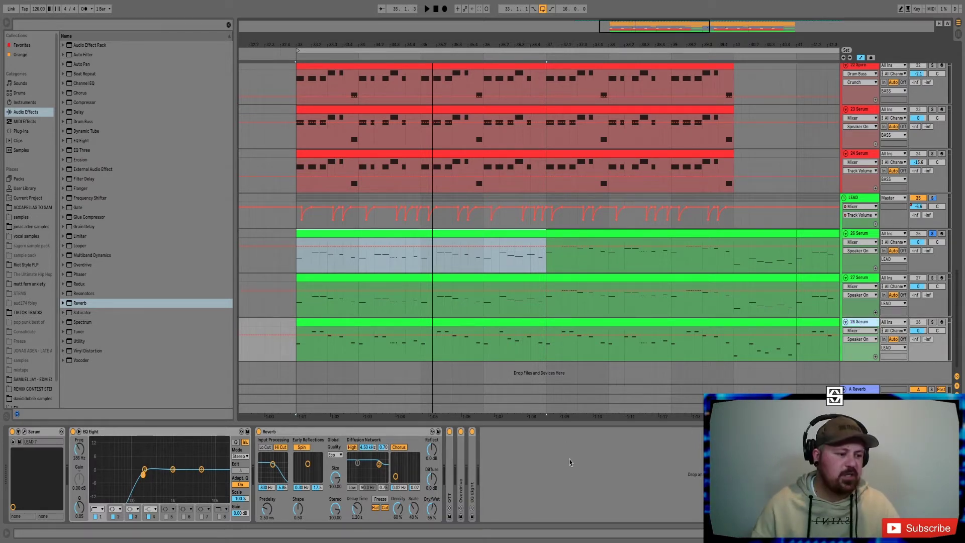
click(863, 197)
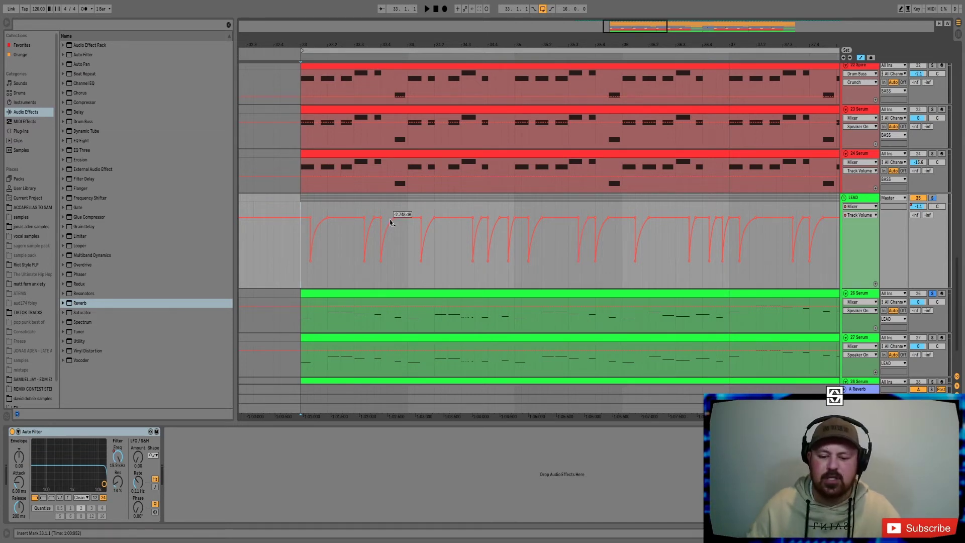
- Delete the LEAD group's track volume automation from bar 33 to 37 and audition the leads without it
click(658, 257)
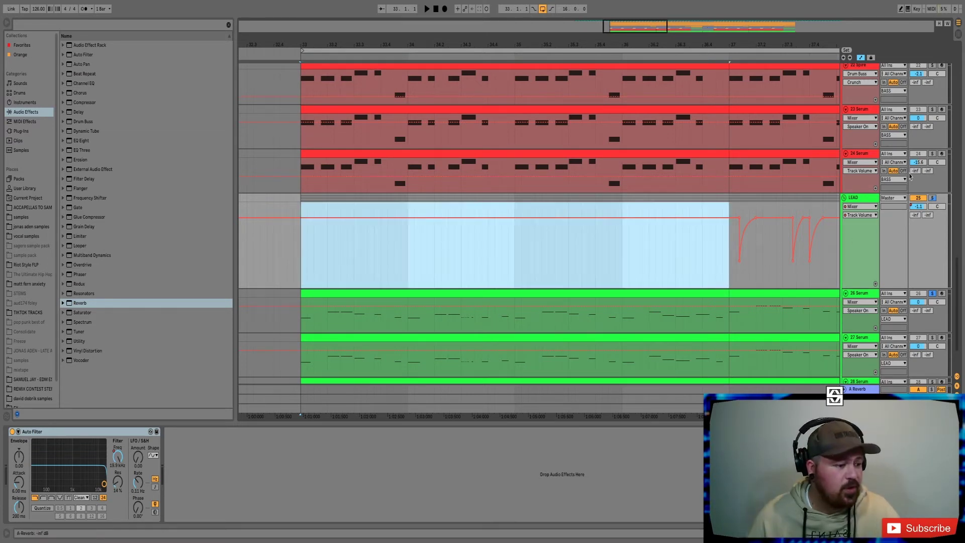
key(Delete)
key(space)
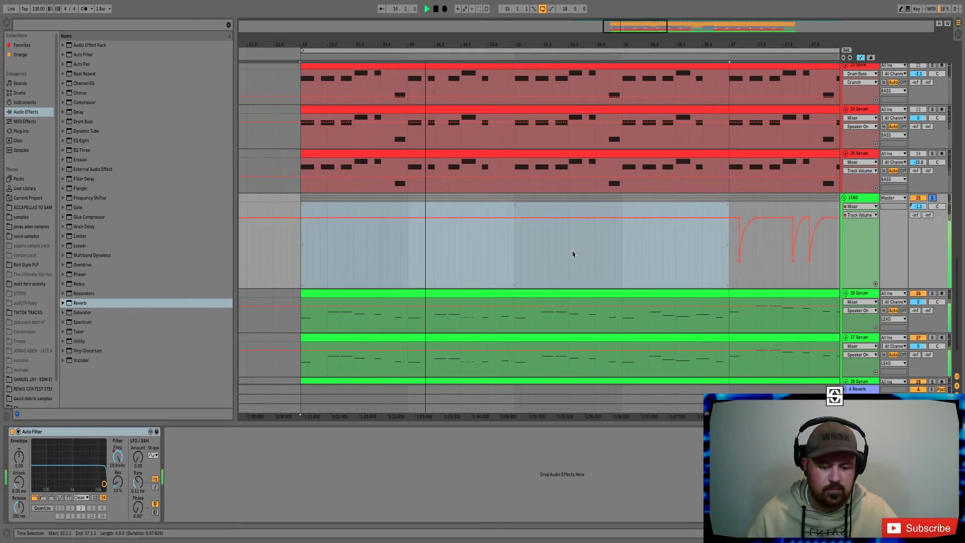
key(space)
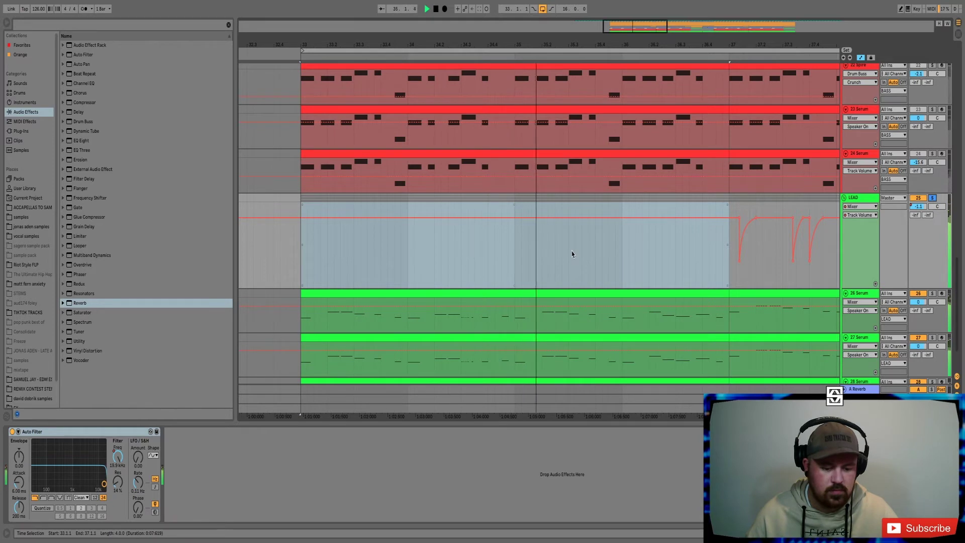
- Undo the deletion of the LEAD volume automation and audition the leads with the volume dips
key(ctrl+z)
key(space)
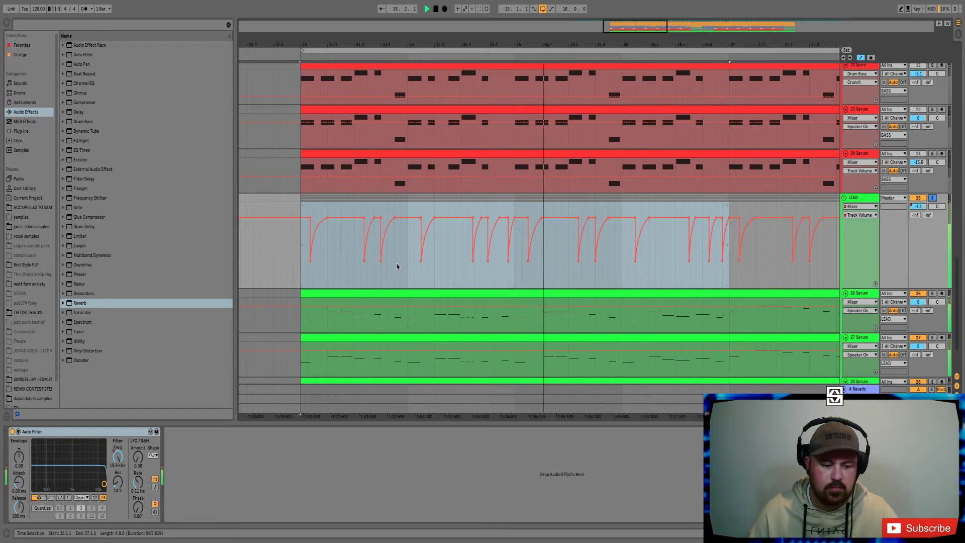
key(space)
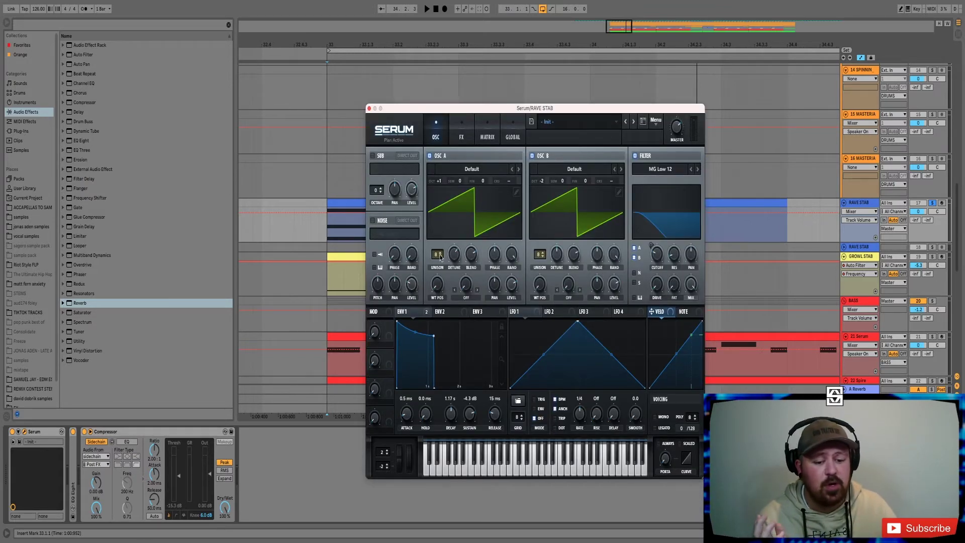
- Show the effects page of the RAVE STAB Serum and audition the first stab with only its D#3 note
click(463, 132)
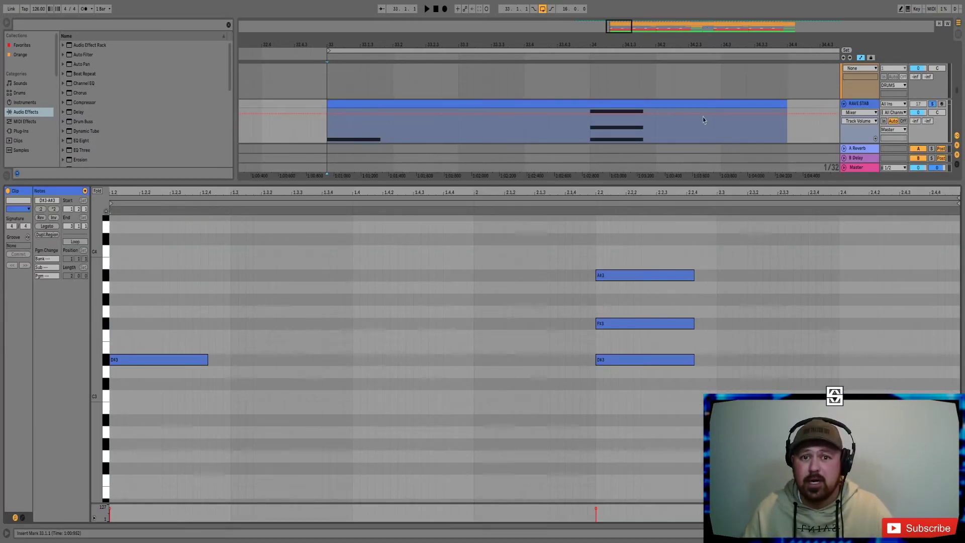
key(space)
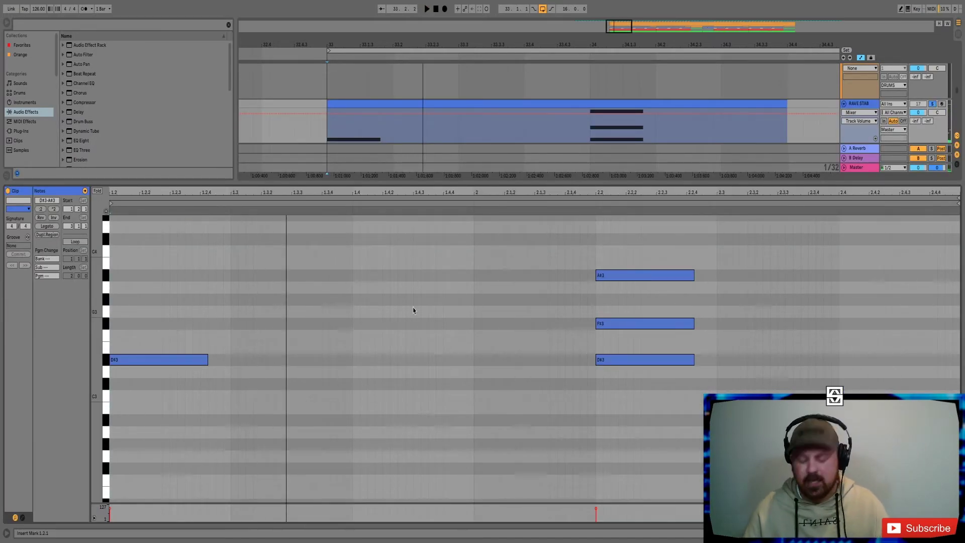
key(space)
- Restore the F#3 and A#3 notes of the first RAVE STAB chord and audition the full chord
key(ctrl+v)
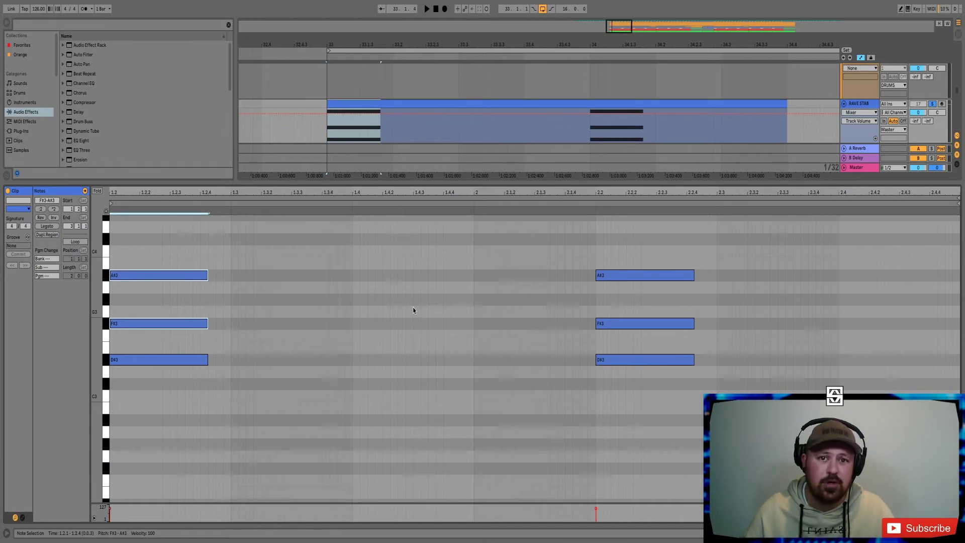
key(space)
key(space)
- Hide the RAVE STAB notes, select the first GROWL STAB clip and show that track's device chain
click(444, 183)
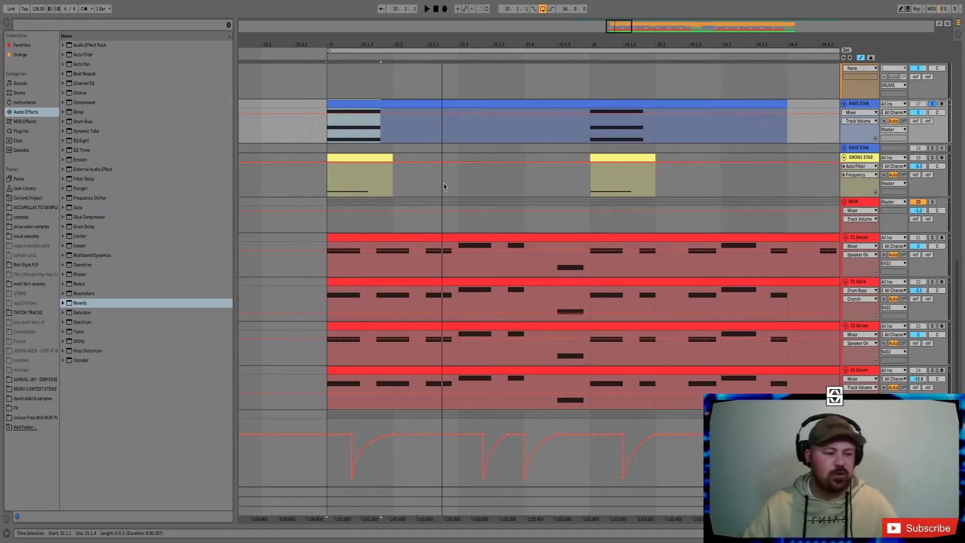
click(372, 157)
key(shift+Tab)
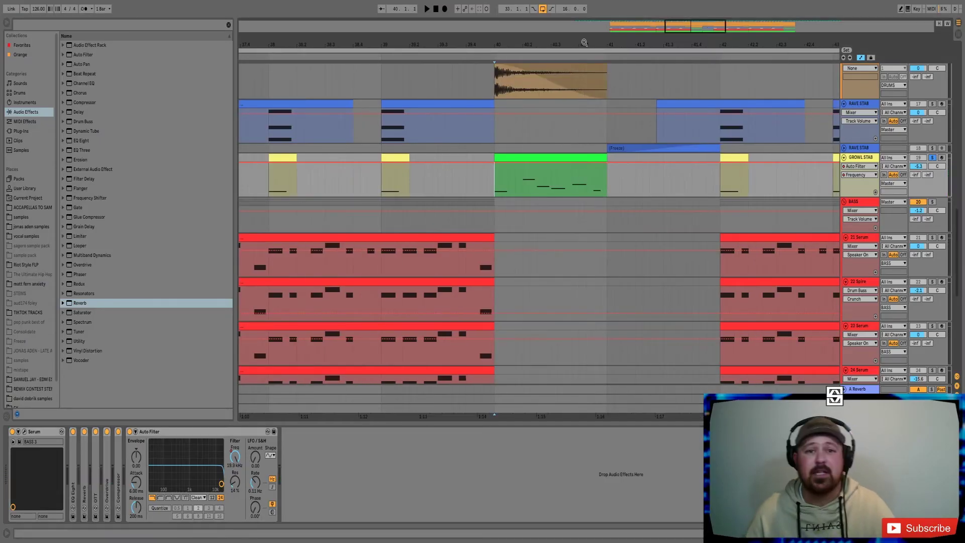
- Audition the green fill clip on GROWL STAB at bar 40, and the LEAD group with its Auto Filter frequency automation
scroll(542, 161, down, 3)
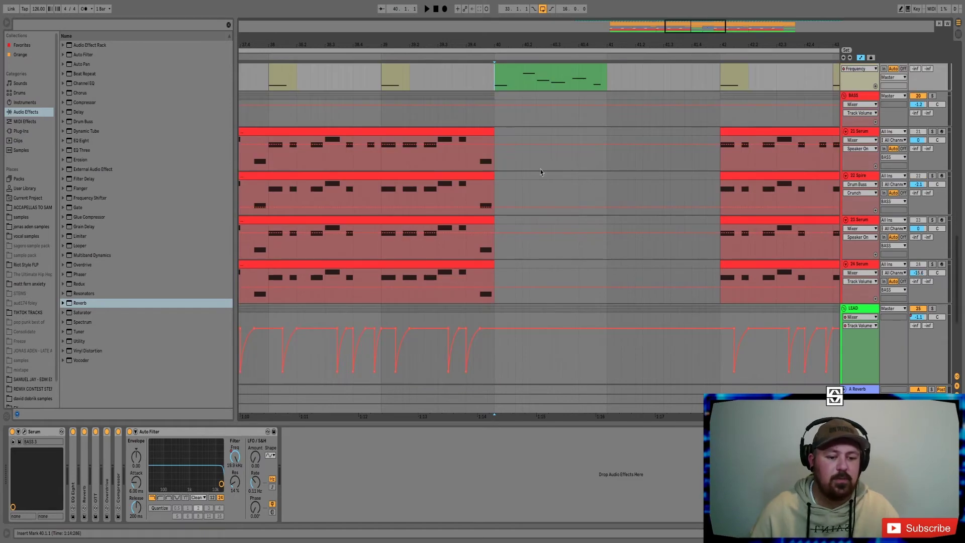
scroll(577, 188, up, 3)
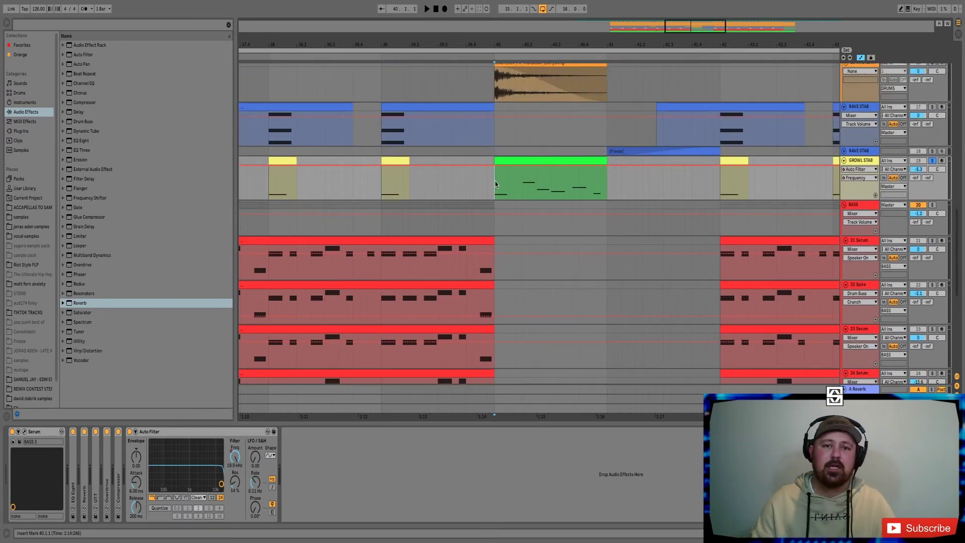
key(space)
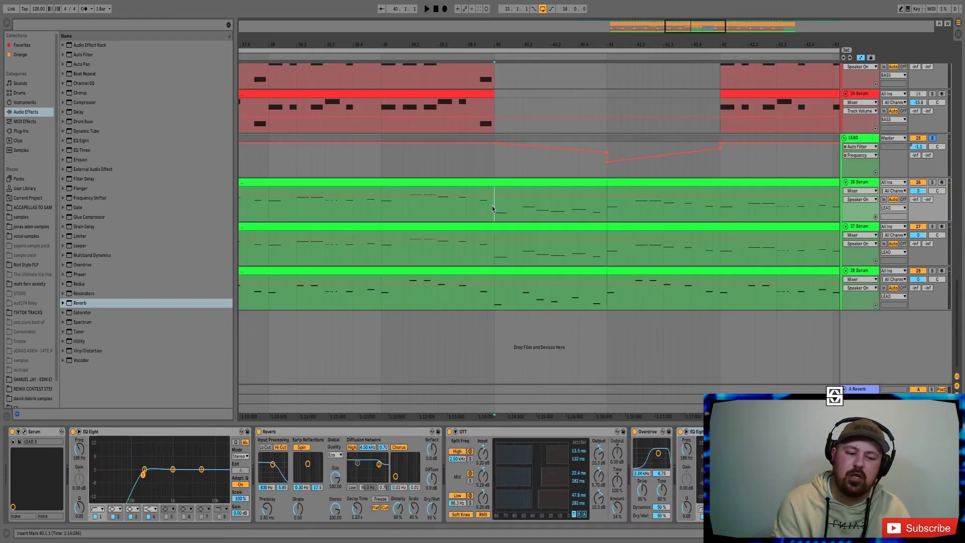
key(space)
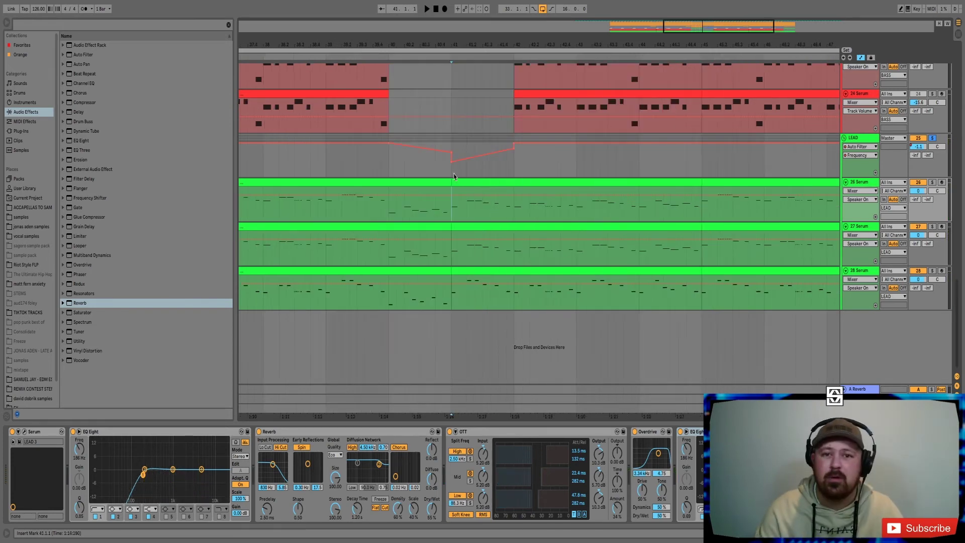
mouse_move(451, 165)
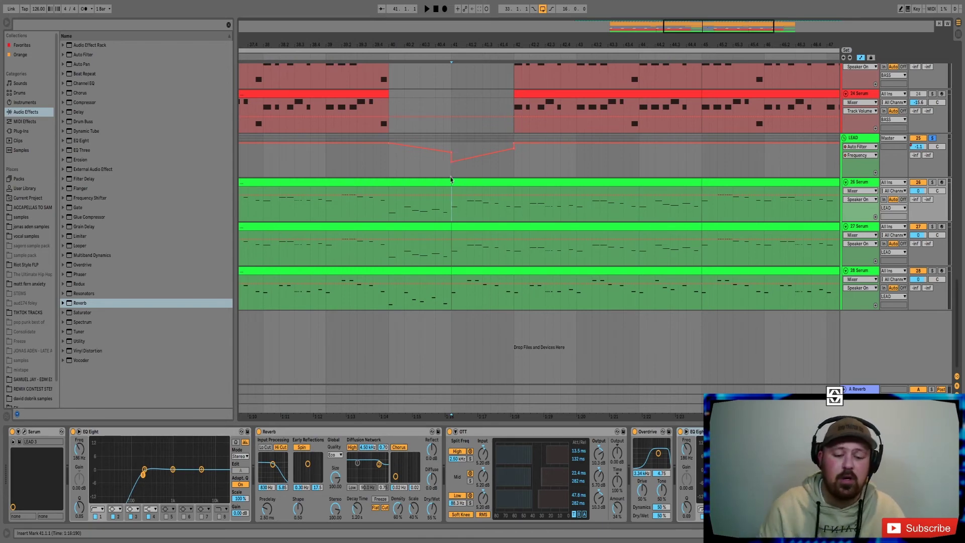
- Solo the white noise track 12 MASTERIA and audition its automated filter sweep from bar 41.3
scroll(451, 216, up, 10)
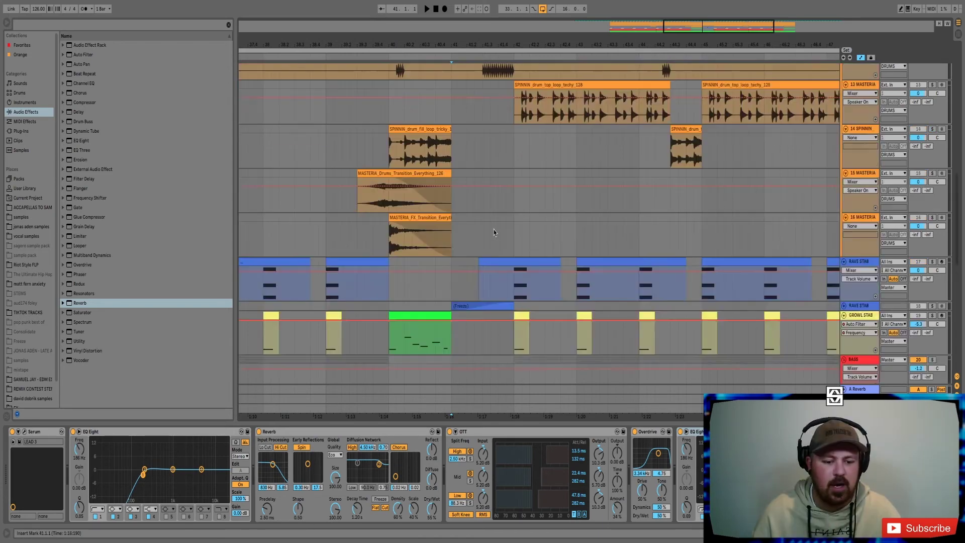
scroll(483, 266, down, 2)
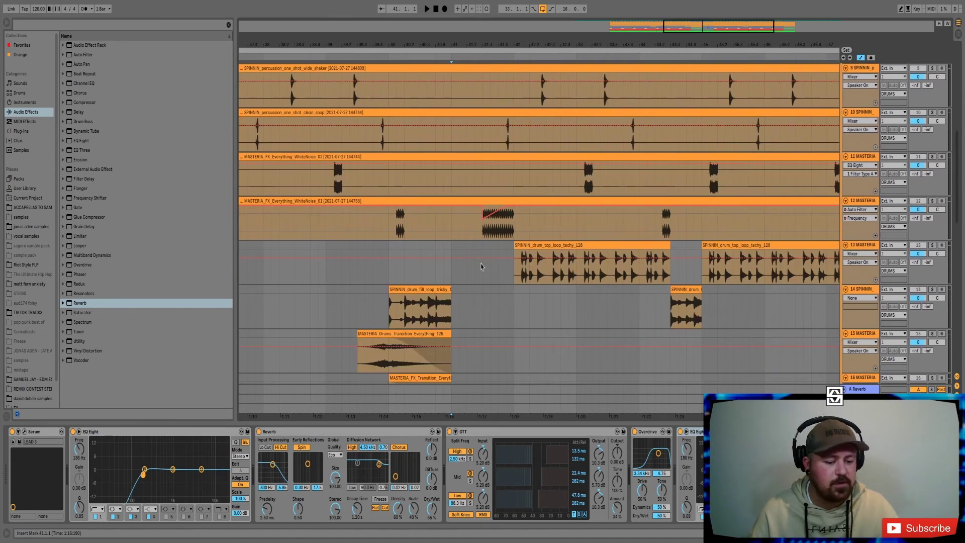
click(486, 237)
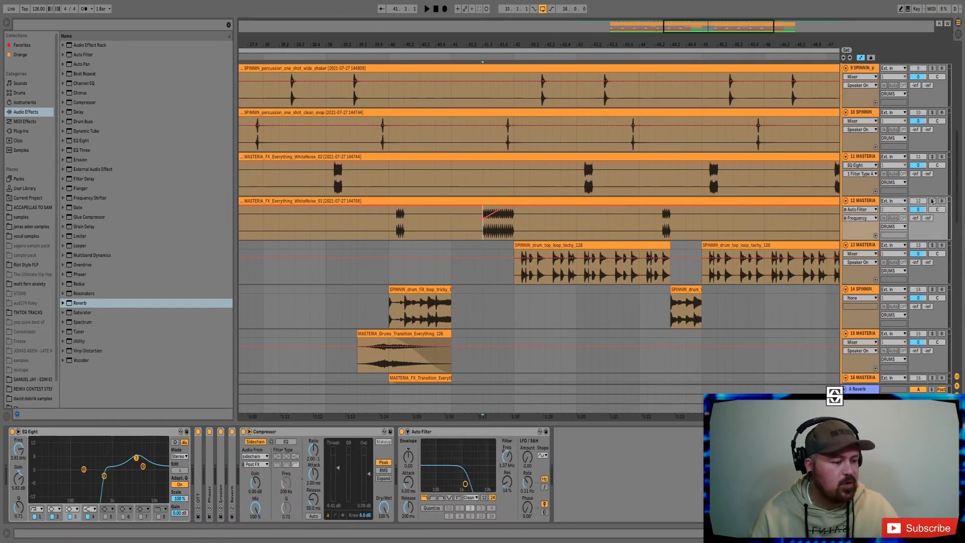
click(933, 200)
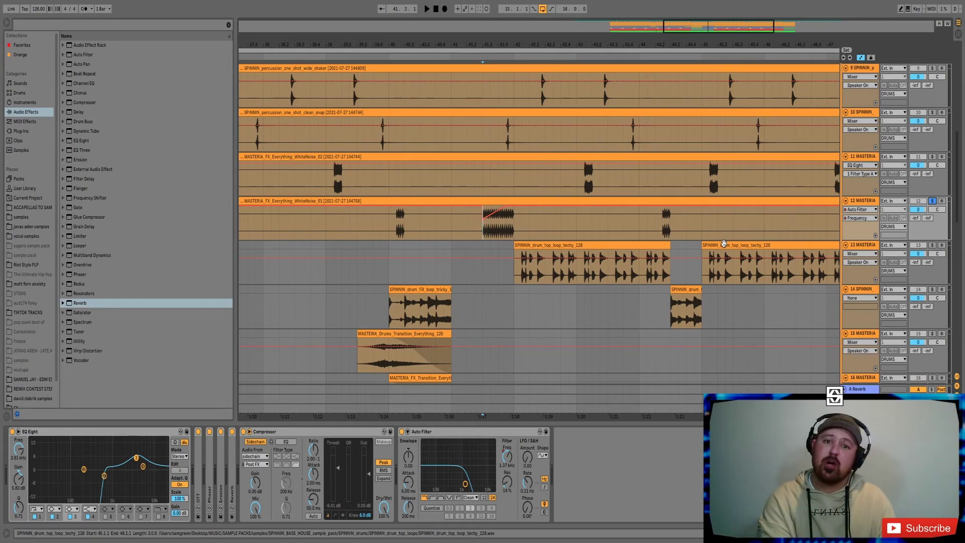
key(space)
key(space)
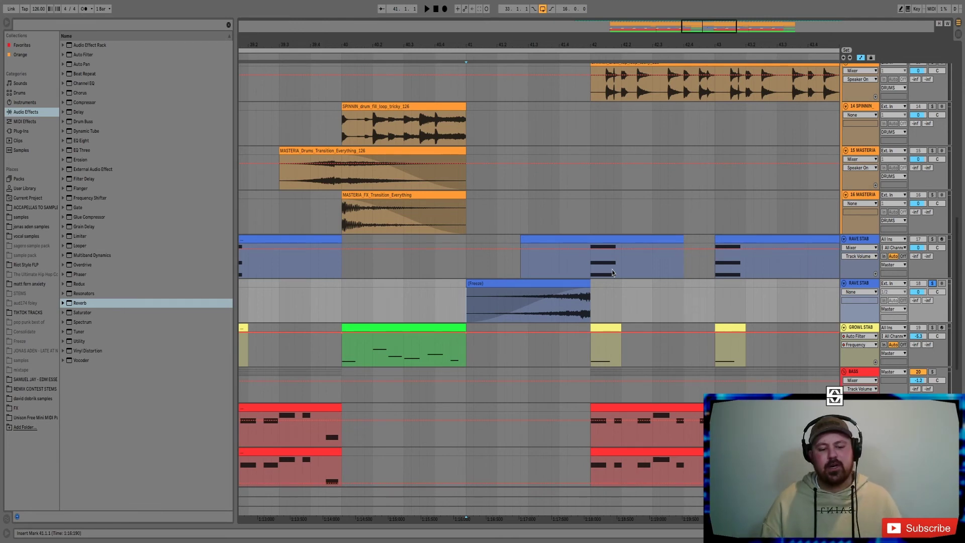
- Audition the faded-in audio clip on the soloed second RAVE STAB track from bar 41
key(space)
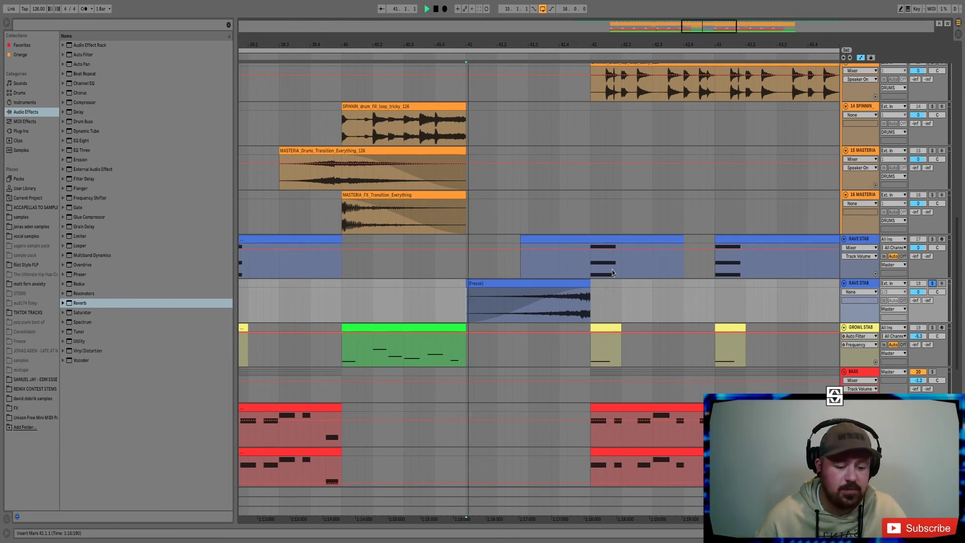
key(space)
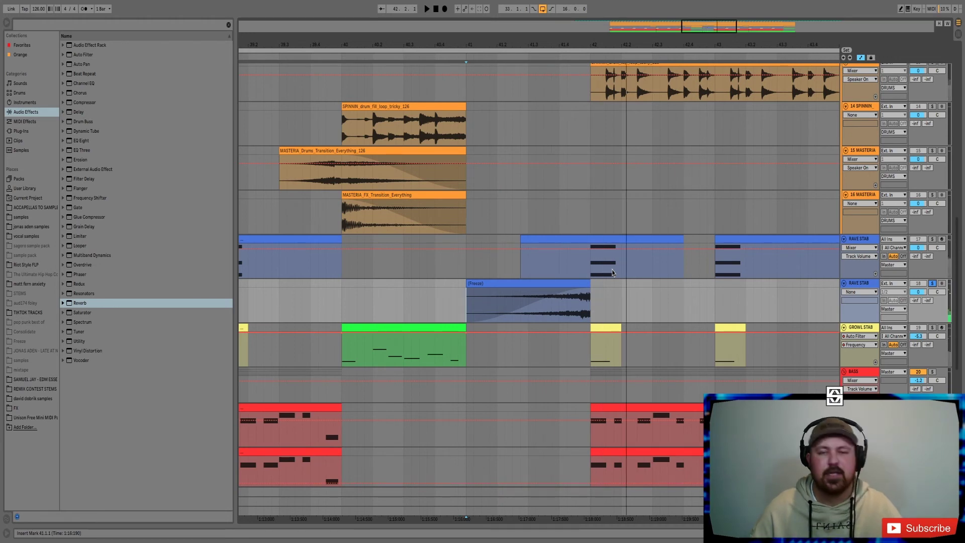